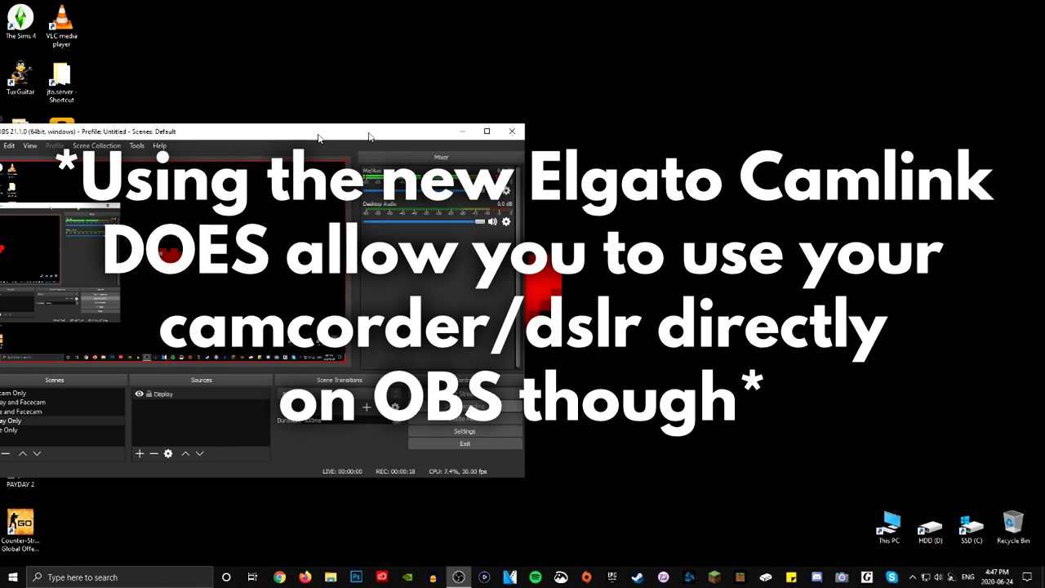
Move the OBS window to the screen centre, nudging it slightly right.
{"action": "left_click_drag", "start_coordinate": [318, 137], "coordinate": [568, 121]}
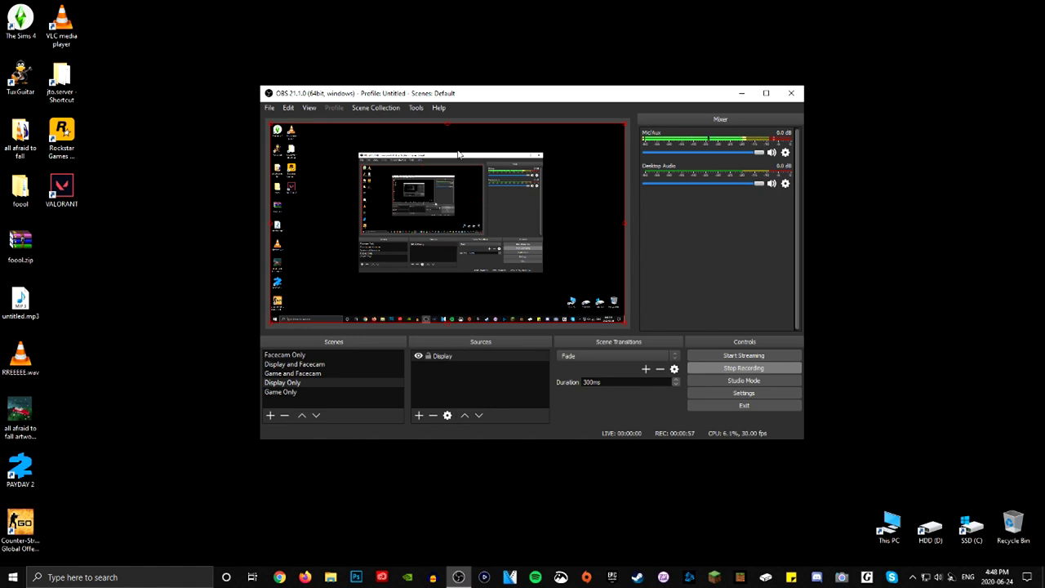
{"action": "left_click_drag", "start_coordinate": [458, 95], "coordinate": [0, 98]}
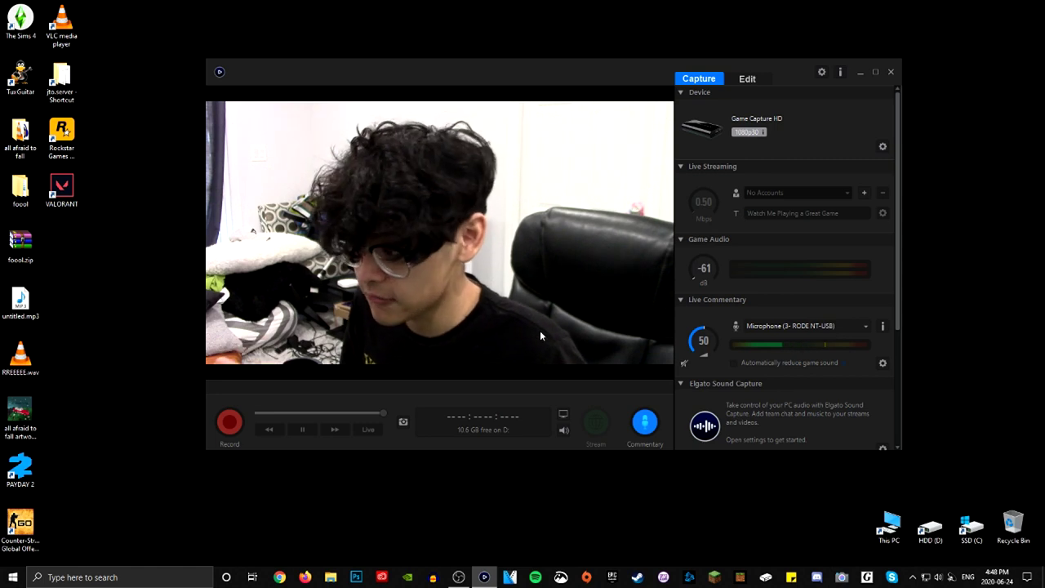
Disable the live video preview and shift the capture window slightly left.
{"action": "left_click", "coordinate": [562, 415]}
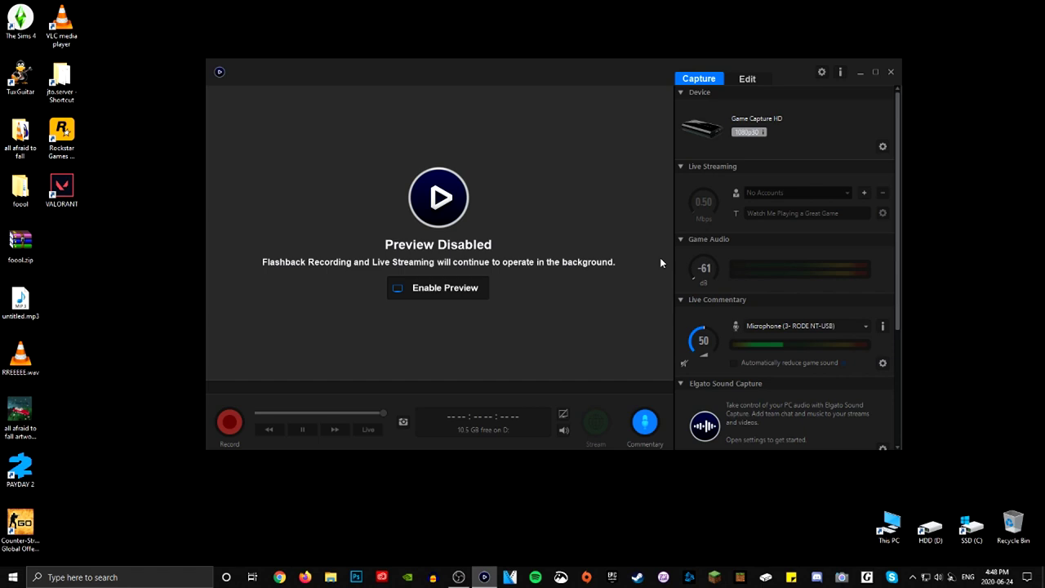
{"action": "left_click_drag", "start_coordinate": [626, 74], "coordinate": [592, 70]}
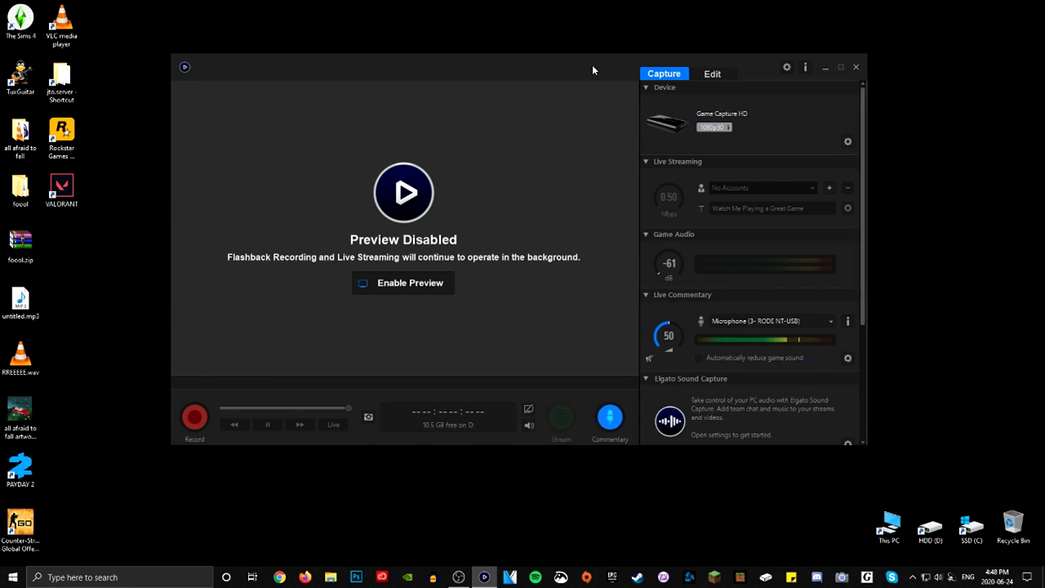
Glance at the Capture, Sharing and Updates preference pages, then close Preferences.
{"action": "left_click", "coordinate": [787, 68]}
{"action": "left_click", "coordinate": [381, 79]}
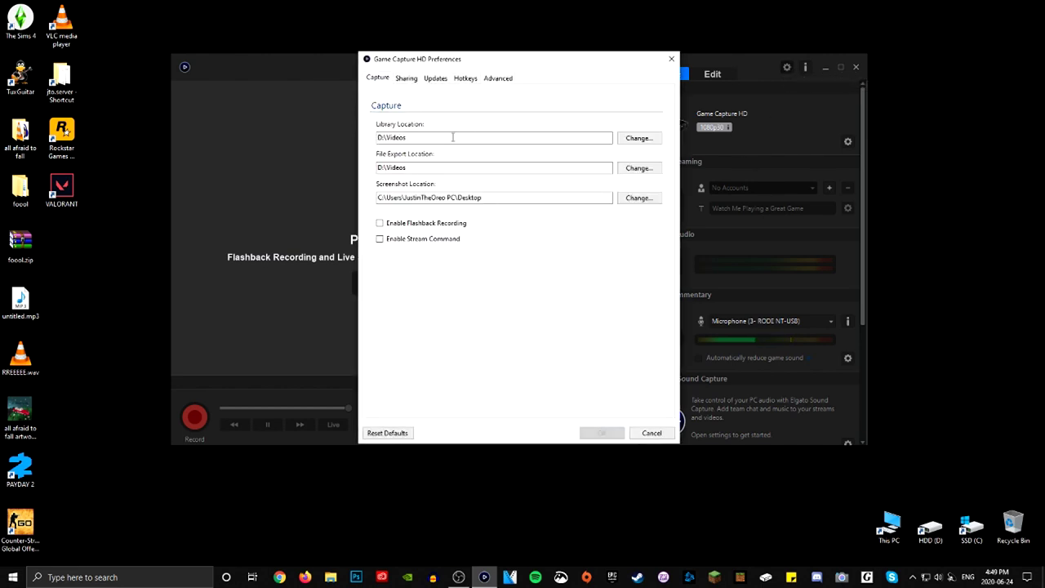
{"action": "left_click", "coordinate": [405, 79]}
{"action": "left_click", "coordinate": [435, 78]}
{"action": "left_click", "coordinate": [670, 60]}
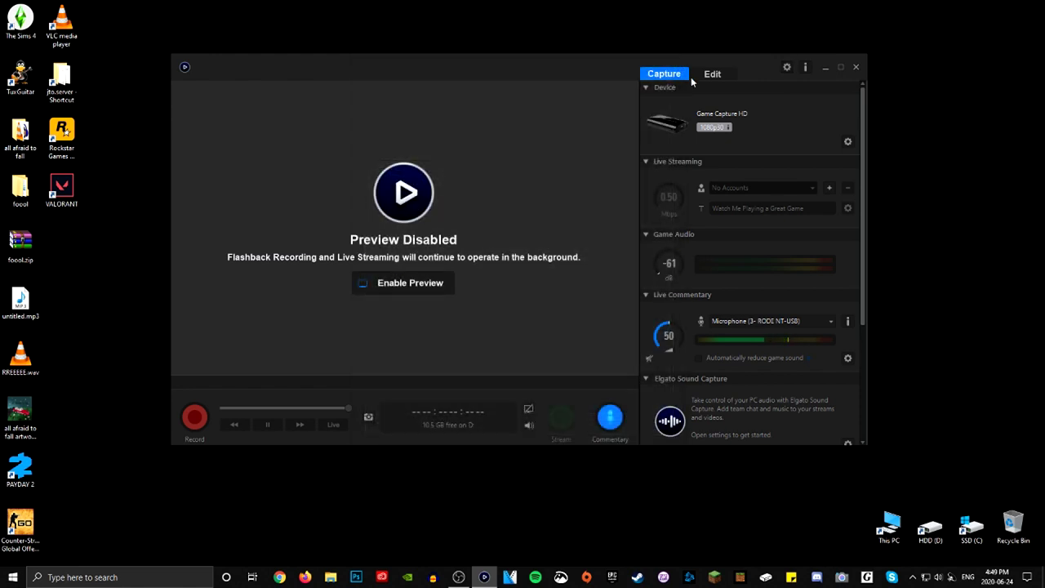
Reopen Preferences and flip through Advanced, Capture, Sharing, Updates and Hotkeys pages.
{"action": "left_click", "coordinate": [786, 67]}
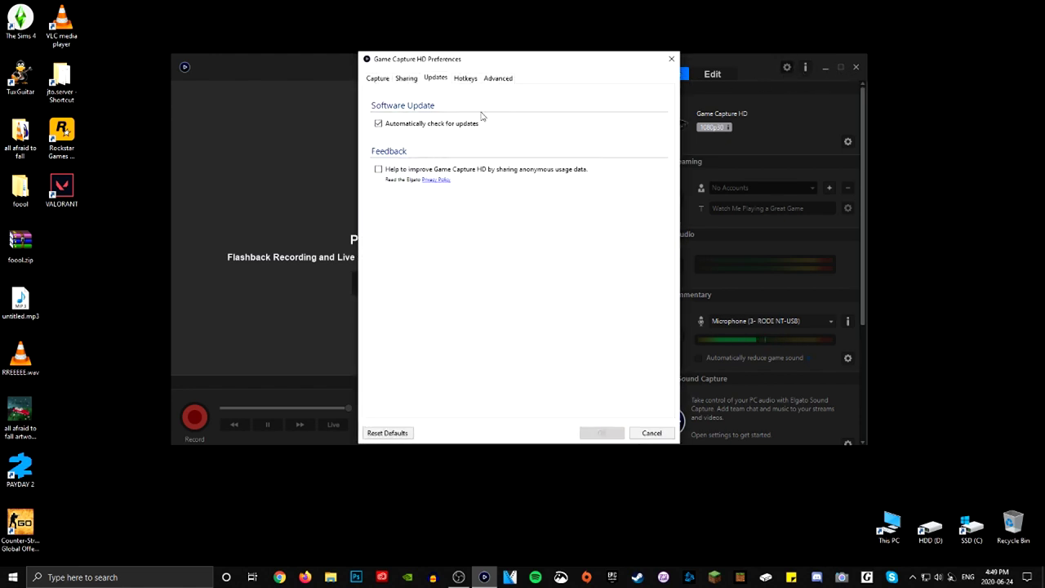
{"action": "left_click", "coordinate": [497, 78]}
{"action": "left_click", "coordinate": [377, 79]}
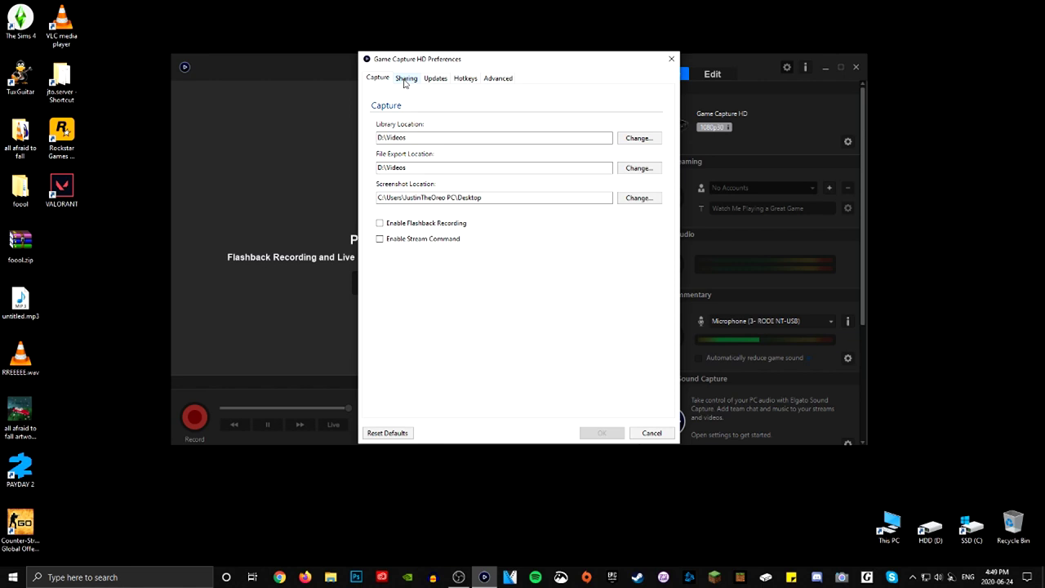
{"action": "left_click", "coordinate": [405, 78]}
{"action": "left_click", "coordinate": [435, 78]}
{"action": "left_click", "coordinate": [466, 79]}
{"action": "left_click", "coordinate": [377, 78]}
Review the Sharing, Updates, Hotkeys and Advanced video codec pages in turn.
{"action": "left_click", "coordinate": [408, 80]}
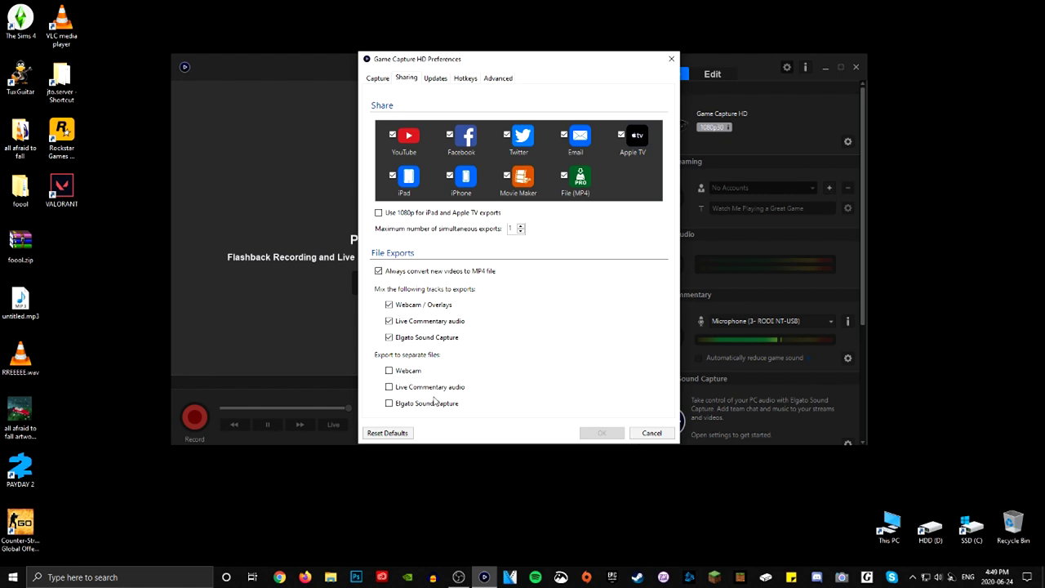
{"action": "left_click", "coordinate": [441, 81]}
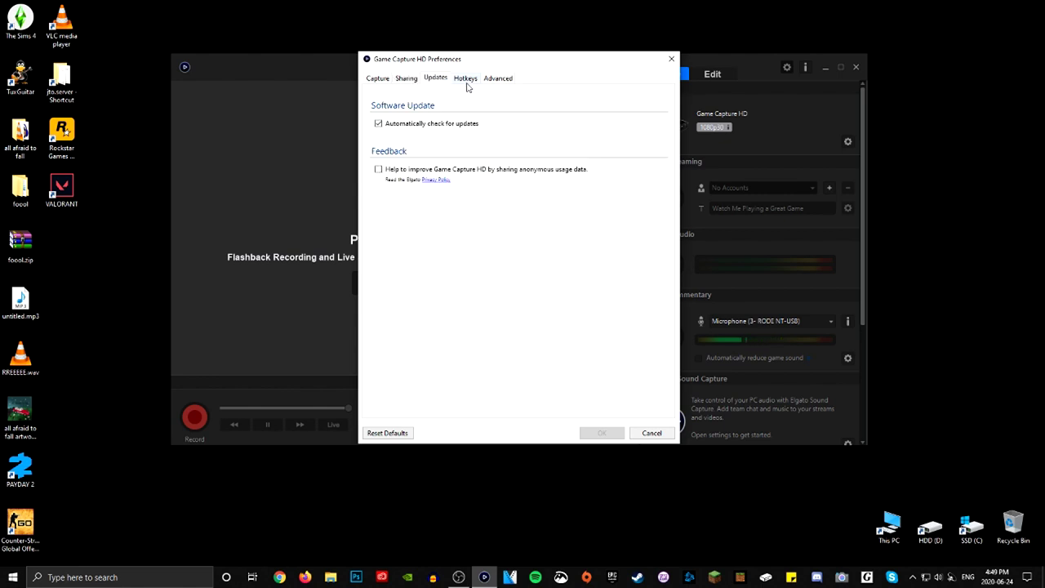
{"action": "left_click", "coordinate": [467, 82]}
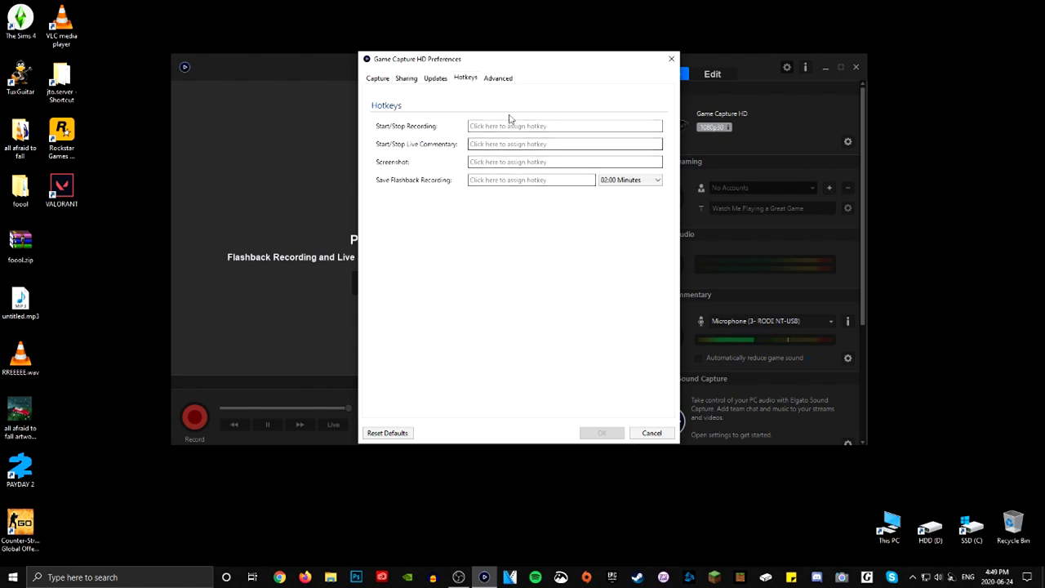
{"action": "left_click", "coordinate": [499, 78]}
Inspect the decoder and encoder choices without changing them, then close Preferences.
{"action": "left_click", "coordinate": [483, 170]}
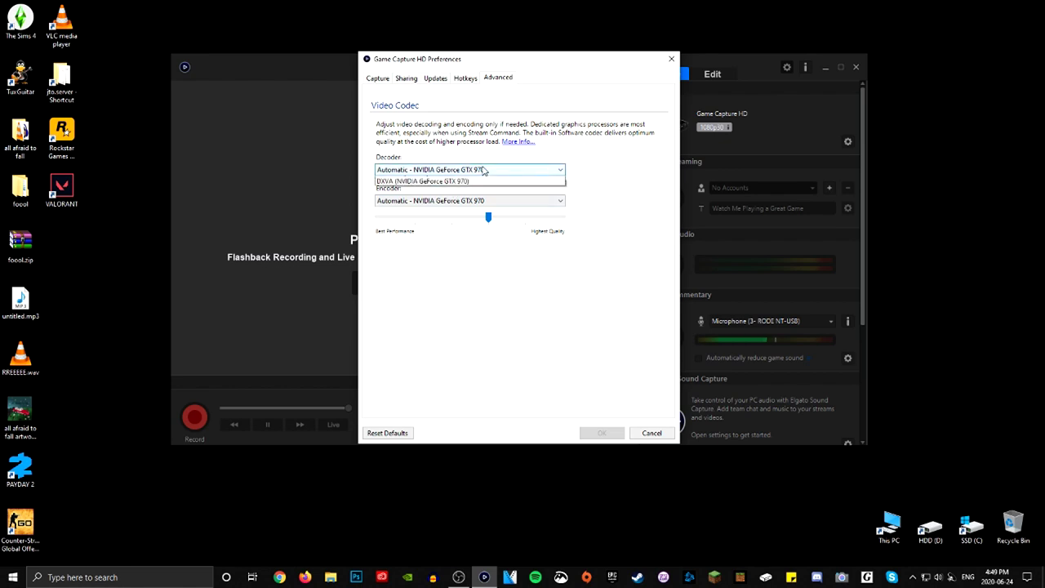
{"action": "left_click", "coordinate": [483, 170]}
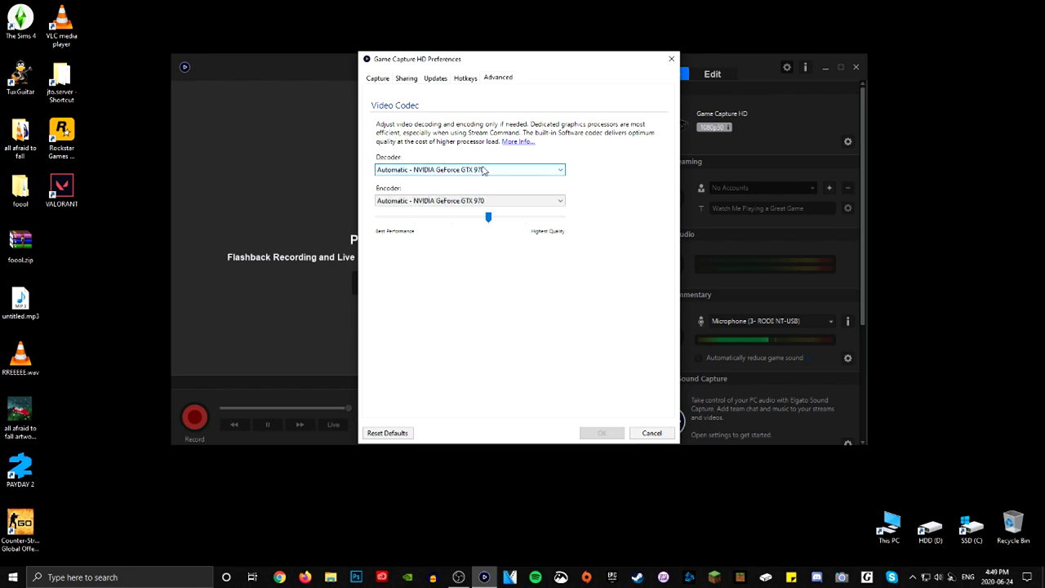
{"action": "left_click", "coordinate": [536, 206]}
{"action": "left_click", "coordinate": [537, 206]}
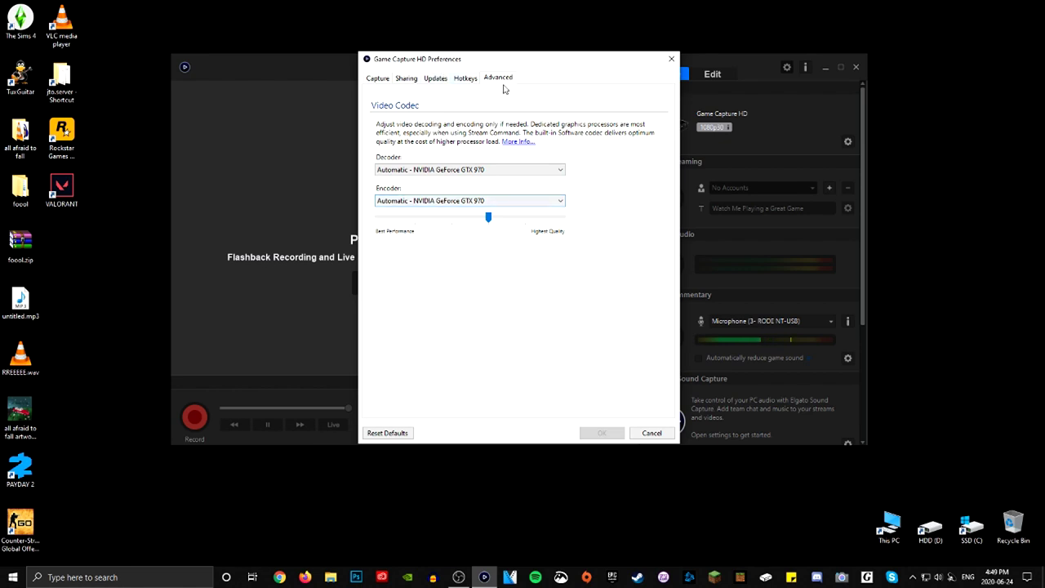
{"action": "left_click", "coordinate": [377, 78]}
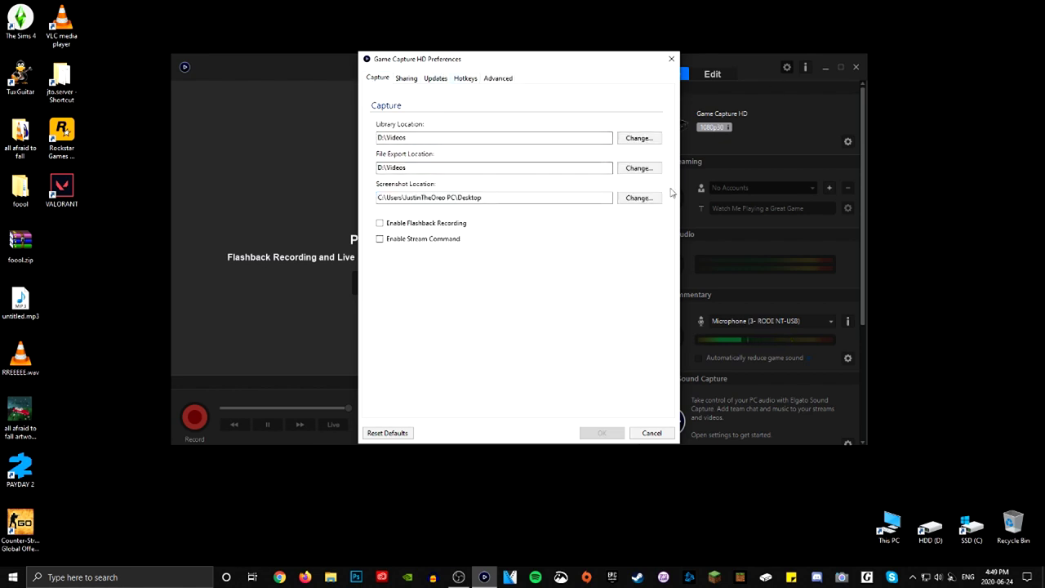
{"action": "left_click", "coordinate": [671, 59]}
Open the capture device settings and keep Other as the input device.
{"action": "left_click", "coordinate": [847, 140]}
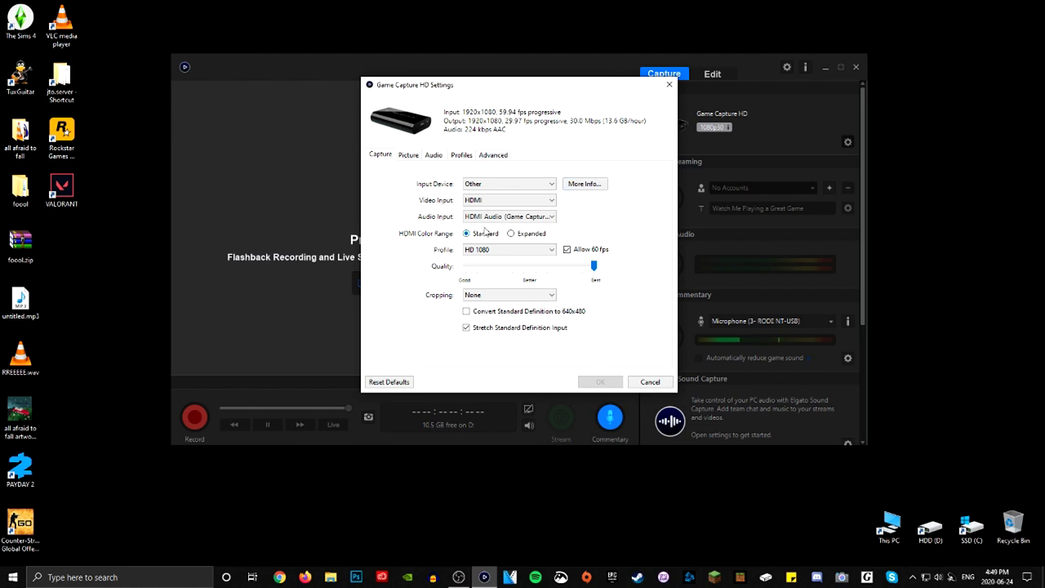
{"action": "left_click", "coordinate": [523, 184]}
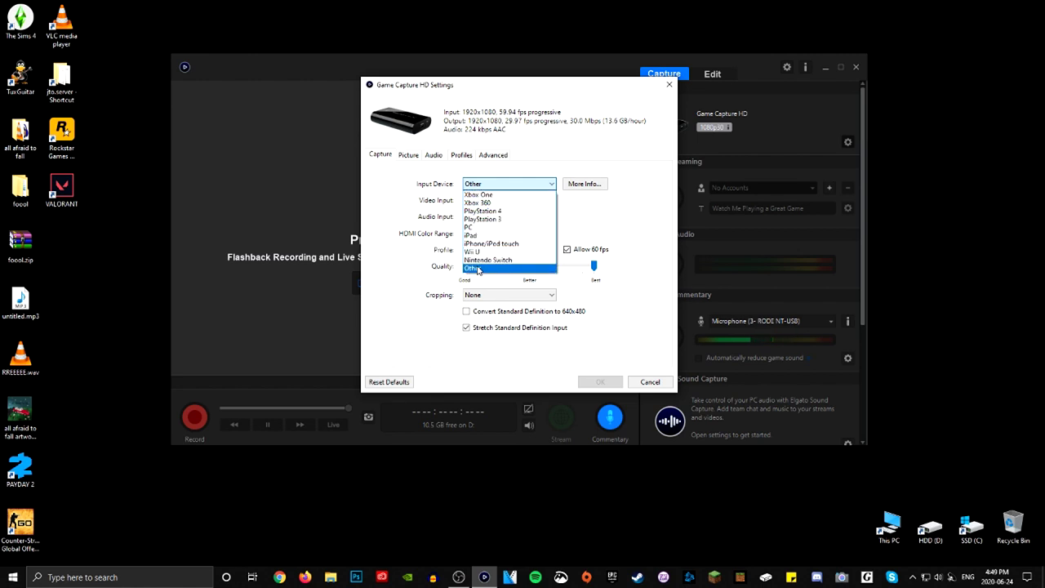
{"action": "left_click", "coordinate": [617, 213]}
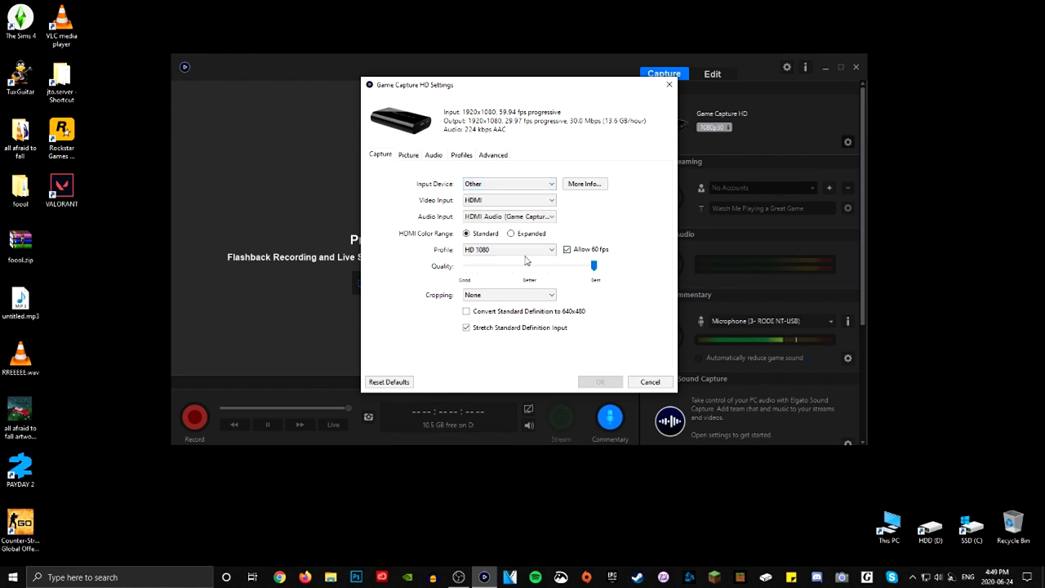
Review the Picture, Profiles and Advanced tabs, then return to the main device settings.
{"action": "mouse_move", "coordinate": [586, 255]}
{"action": "left_click", "coordinate": [408, 155]}
{"action": "left_click", "coordinate": [461, 155]}
{"action": "left_click", "coordinate": [499, 158]}
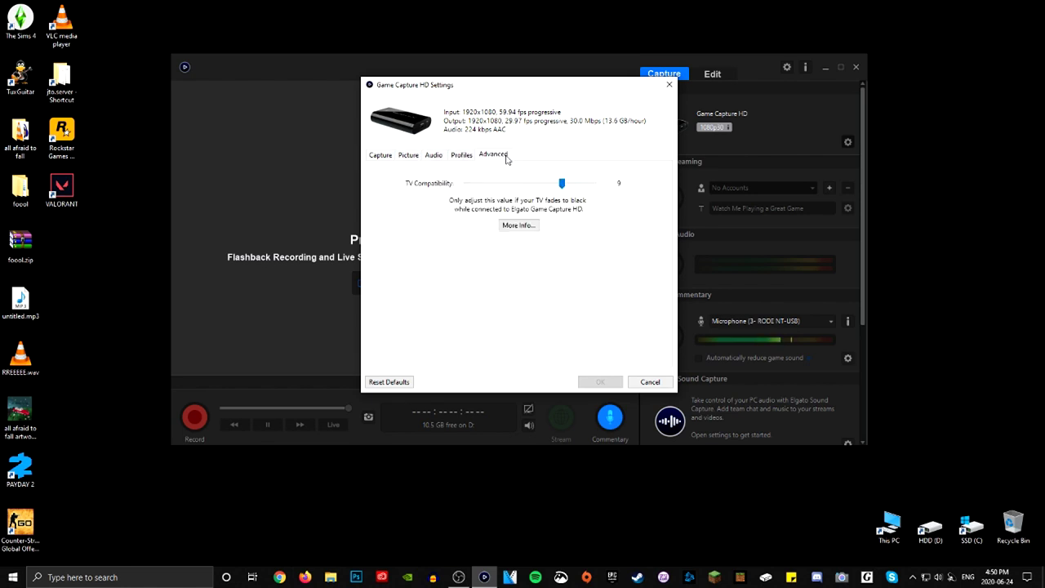
{"action": "left_click", "coordinate": [378, 160]}
Close the device settings and shift the capture window slightly right and down.
{"action": "left_click", "coordinate": [669, 84]}
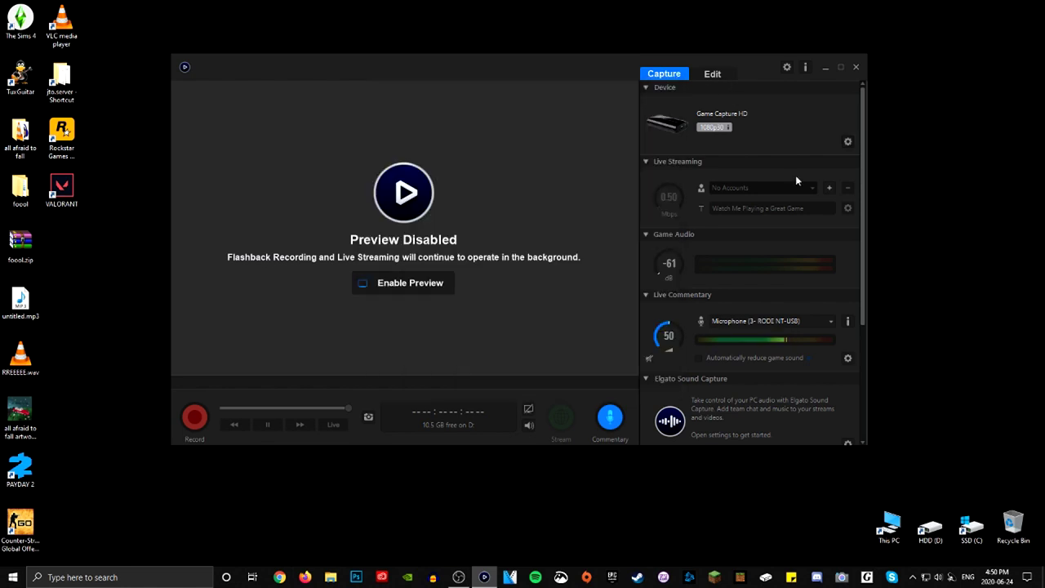
{"action": "left_click_drag", "start_coordinate": [493, 62], "coordinate": [505, 86]}
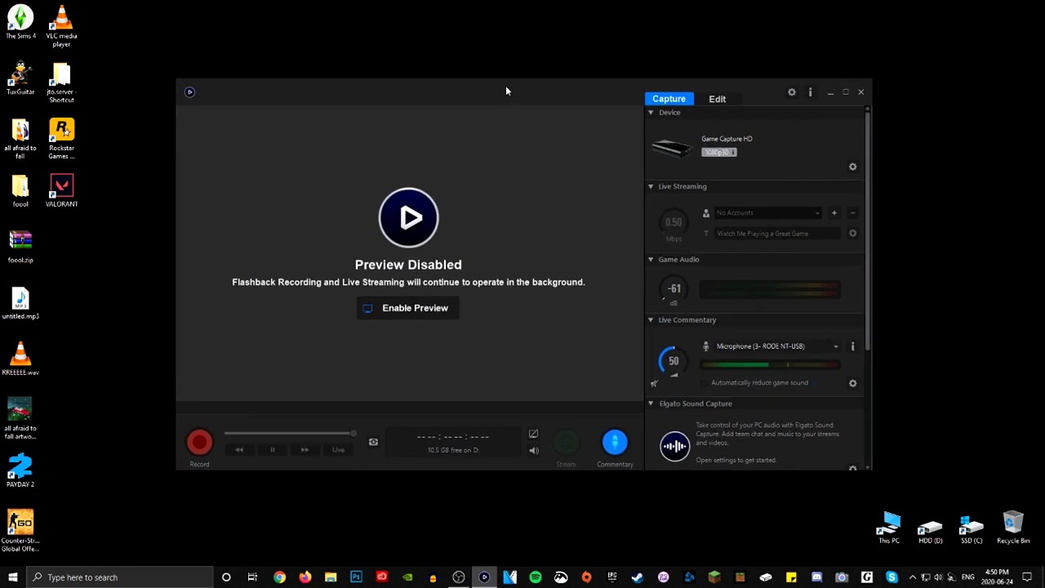